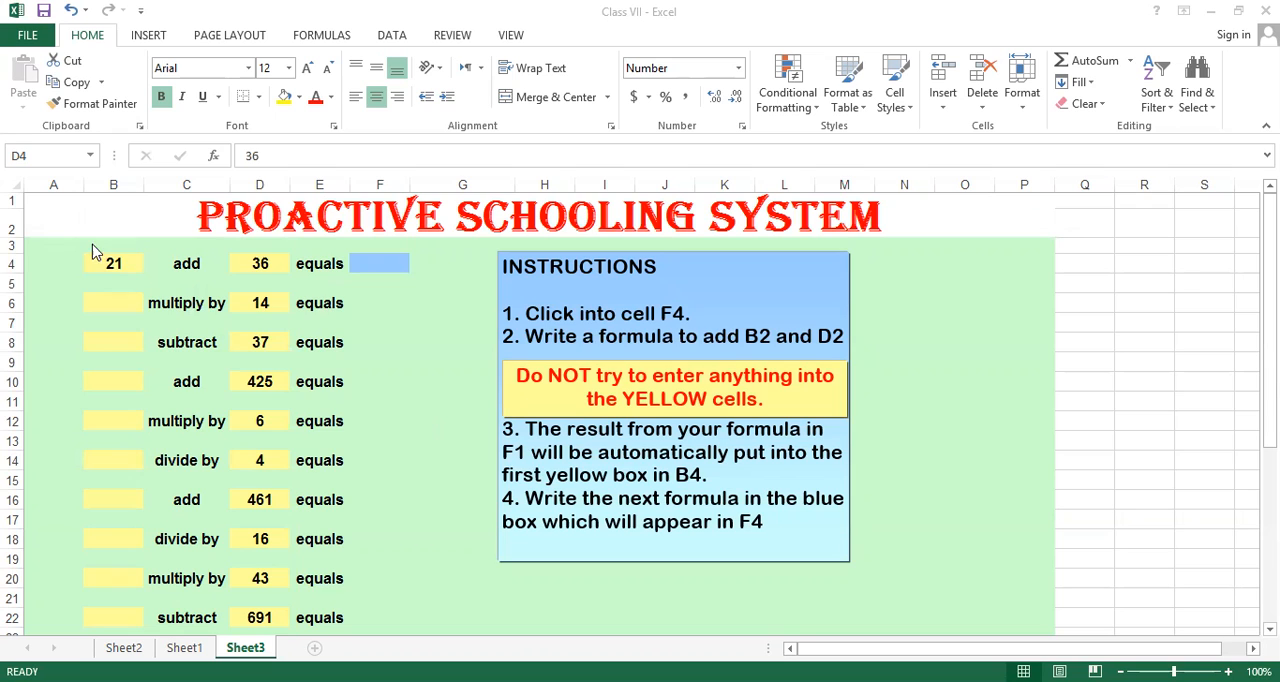
drag(57, 243, 305, 586)
scroll(250, 470, up, 1)
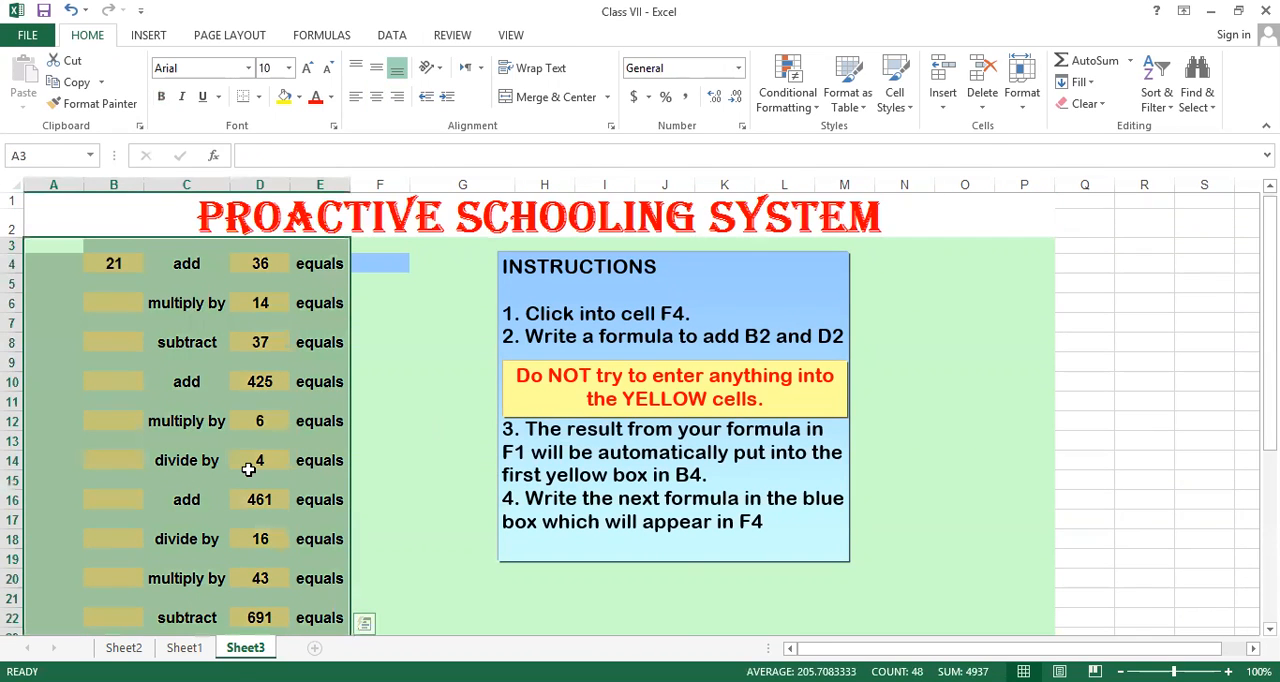
click(374, 268)
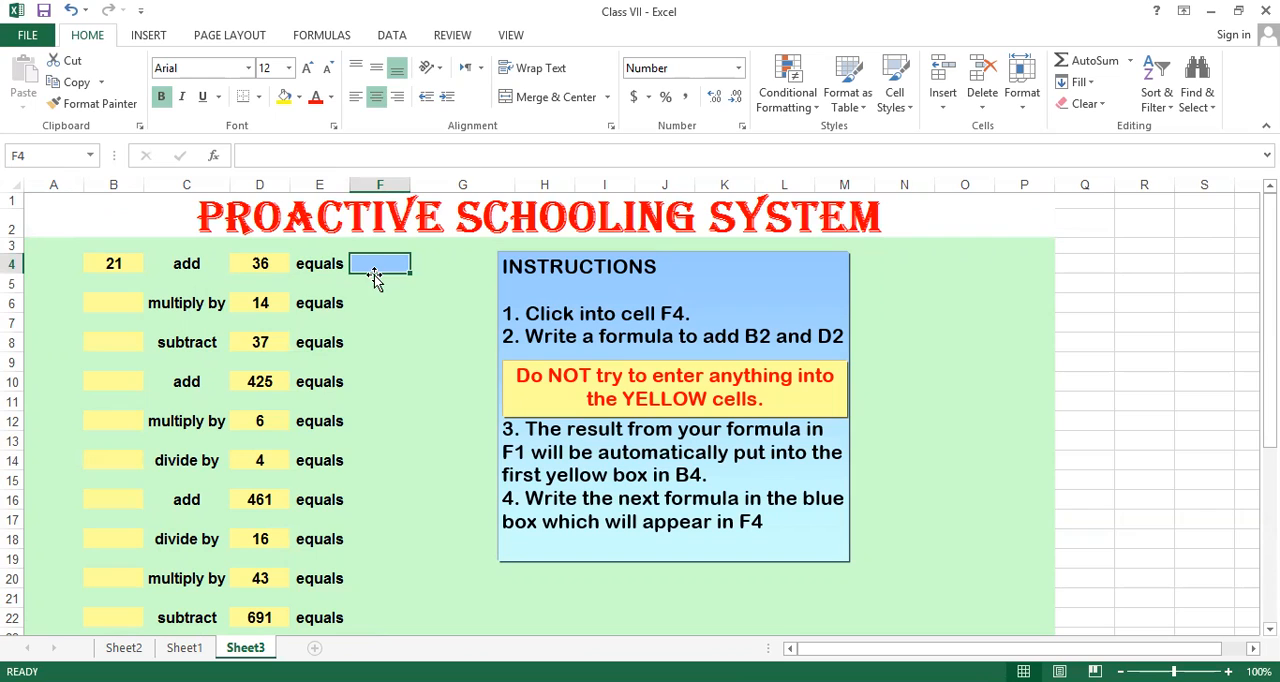
click(428, 265)
Enter the formula =B4+D4 in cell F4, and inspect that cell and the answer check in G4.
click(381, 262)
text(=)
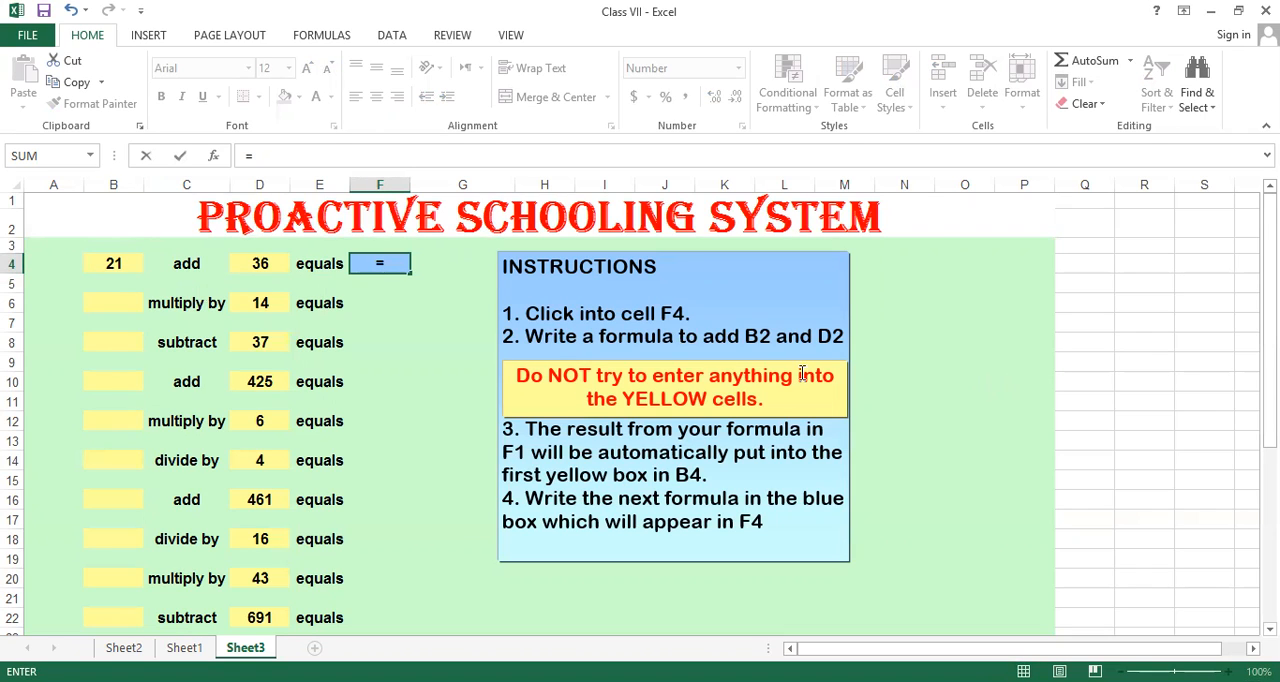
text(b3)
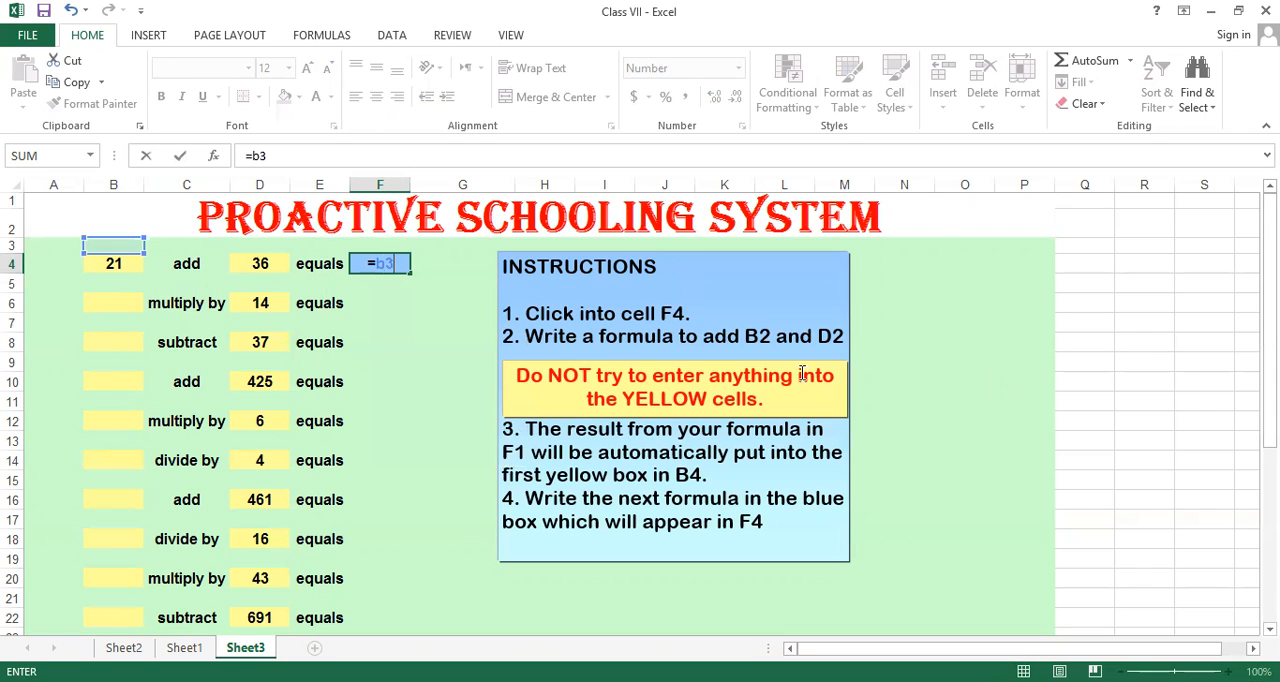
key(BackSpace)
text(4)
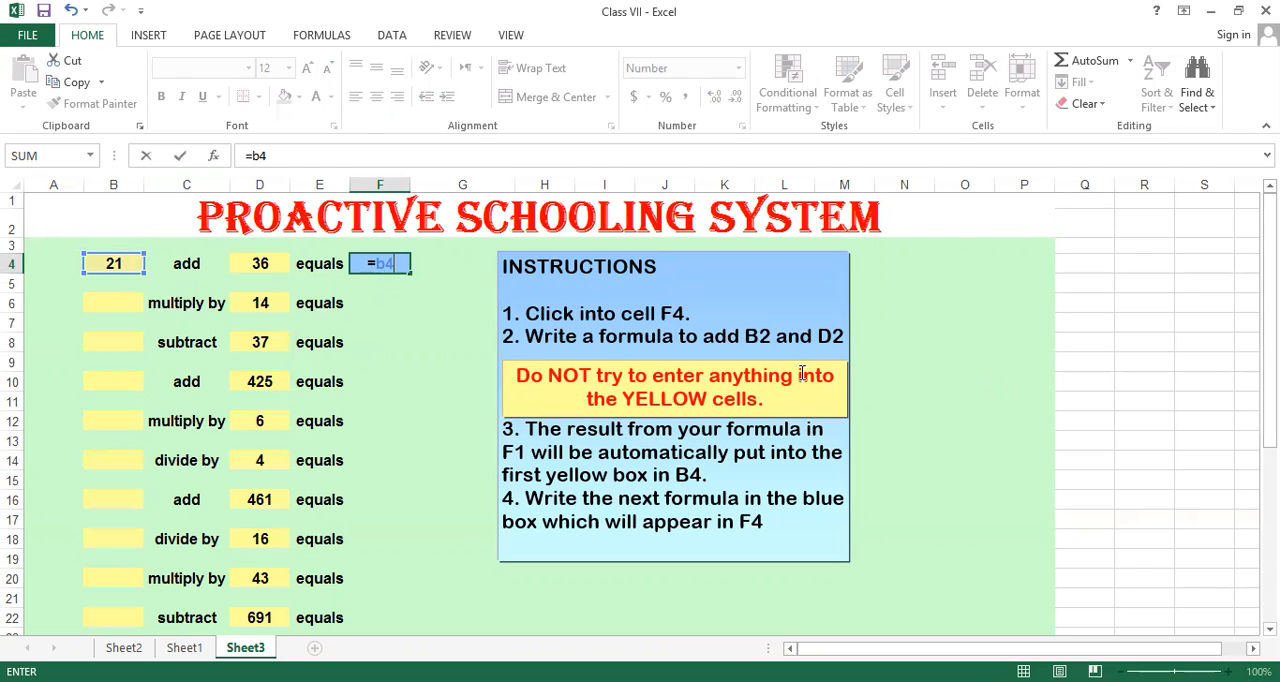
text(+)
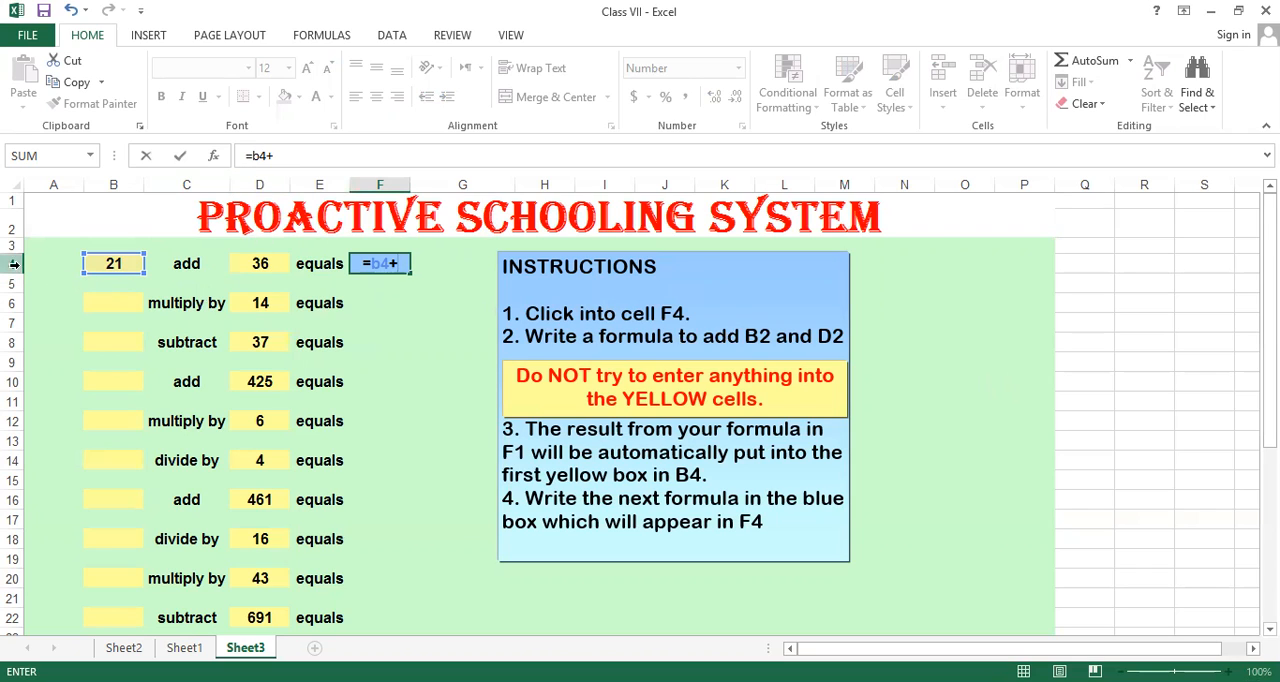
text(d4)
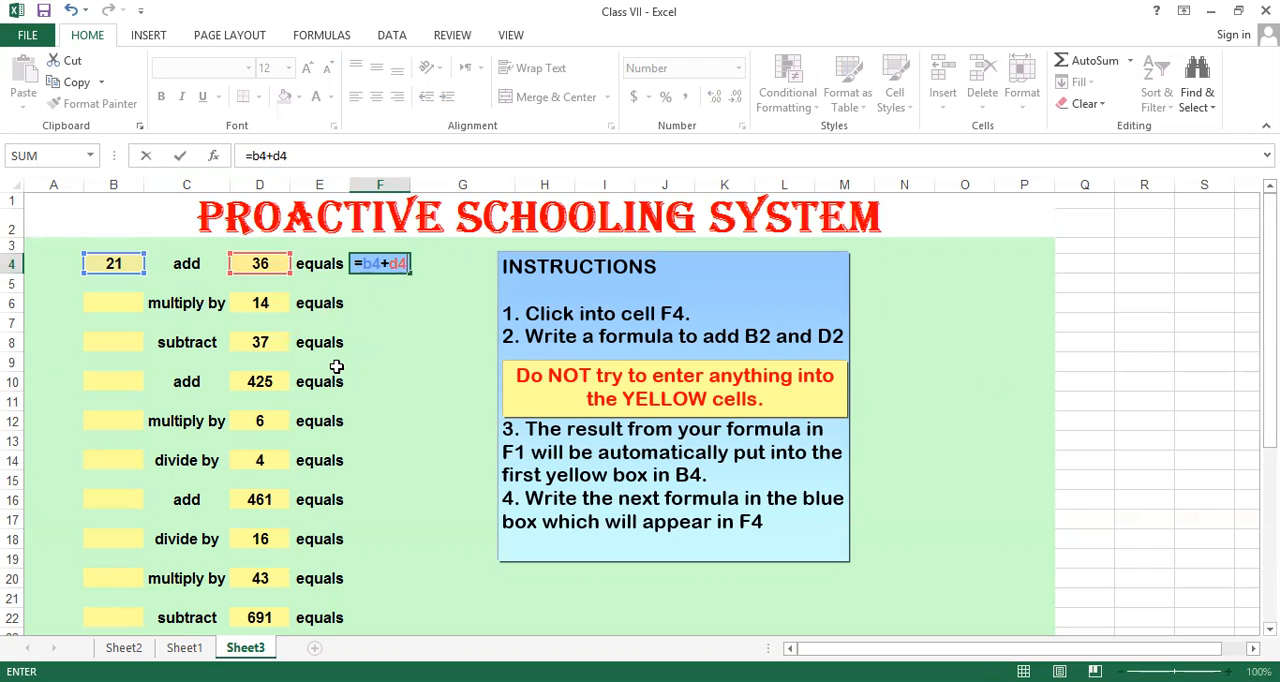
key(Return)
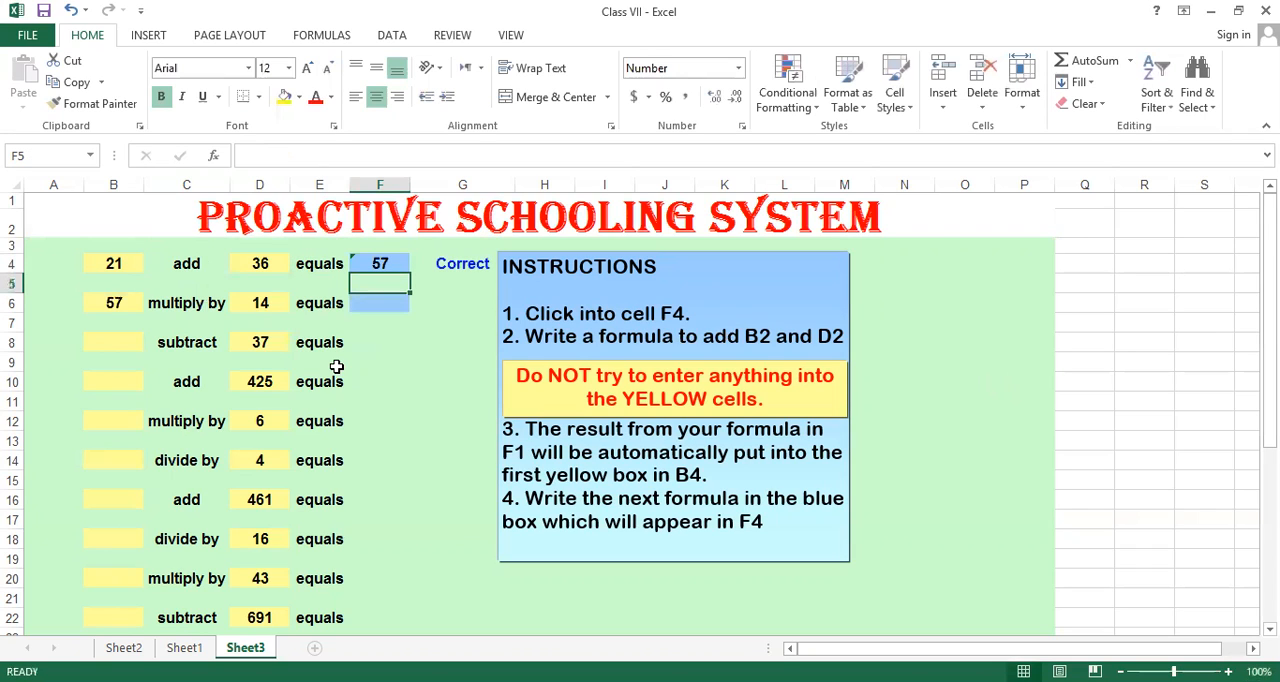
click(388, 265)
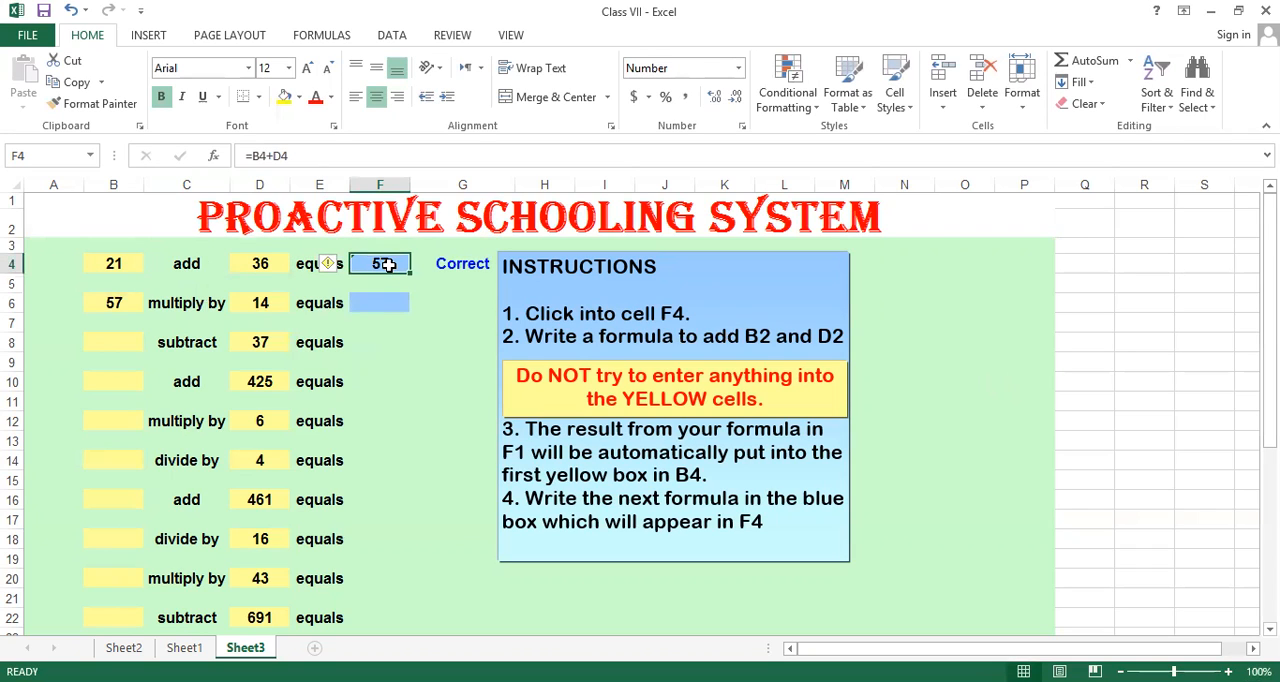
click(456, 267)
click(356, 265)
Multiply B6 by D6 with the formula =B6*D6 in cell F6, and inspect the answer check in G6.
click(367, 301)
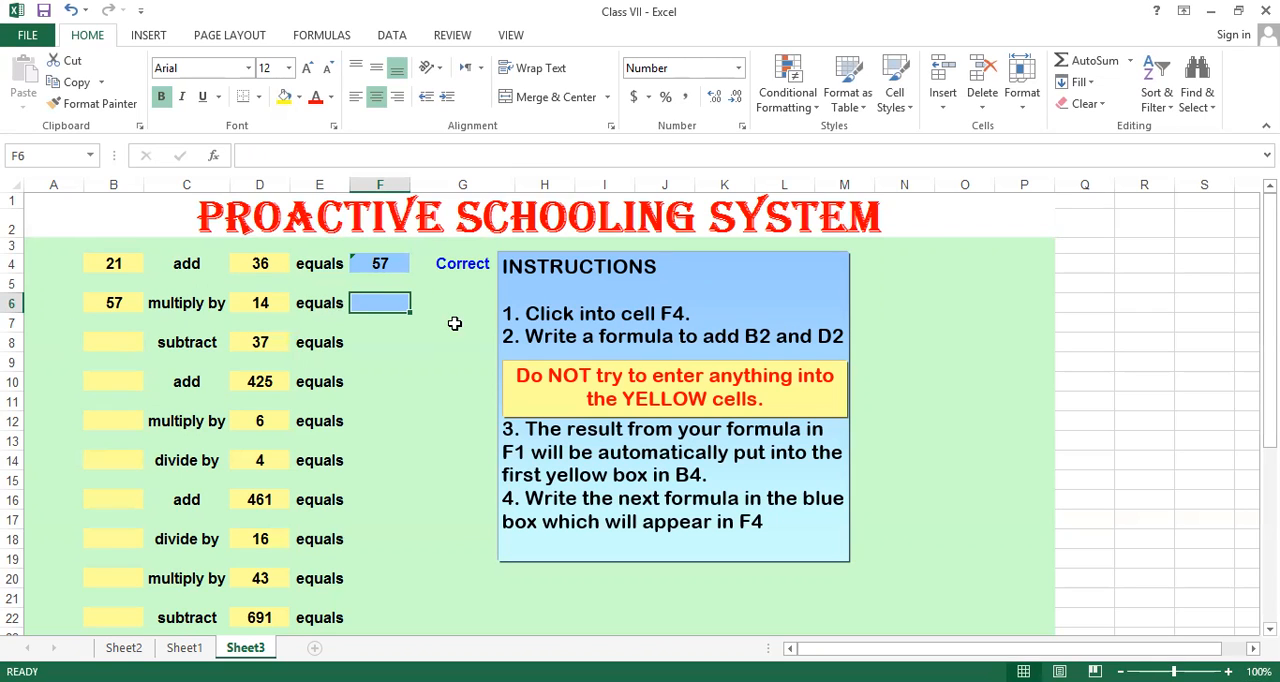
text(=)
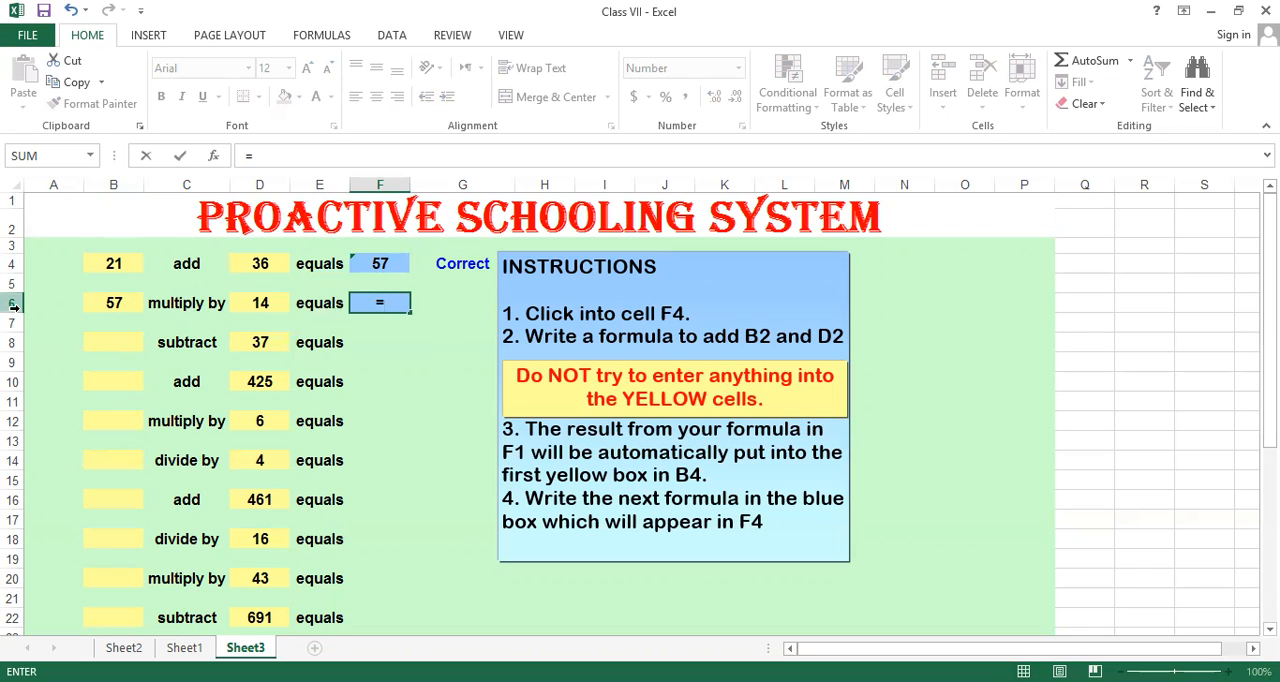
text(b6)
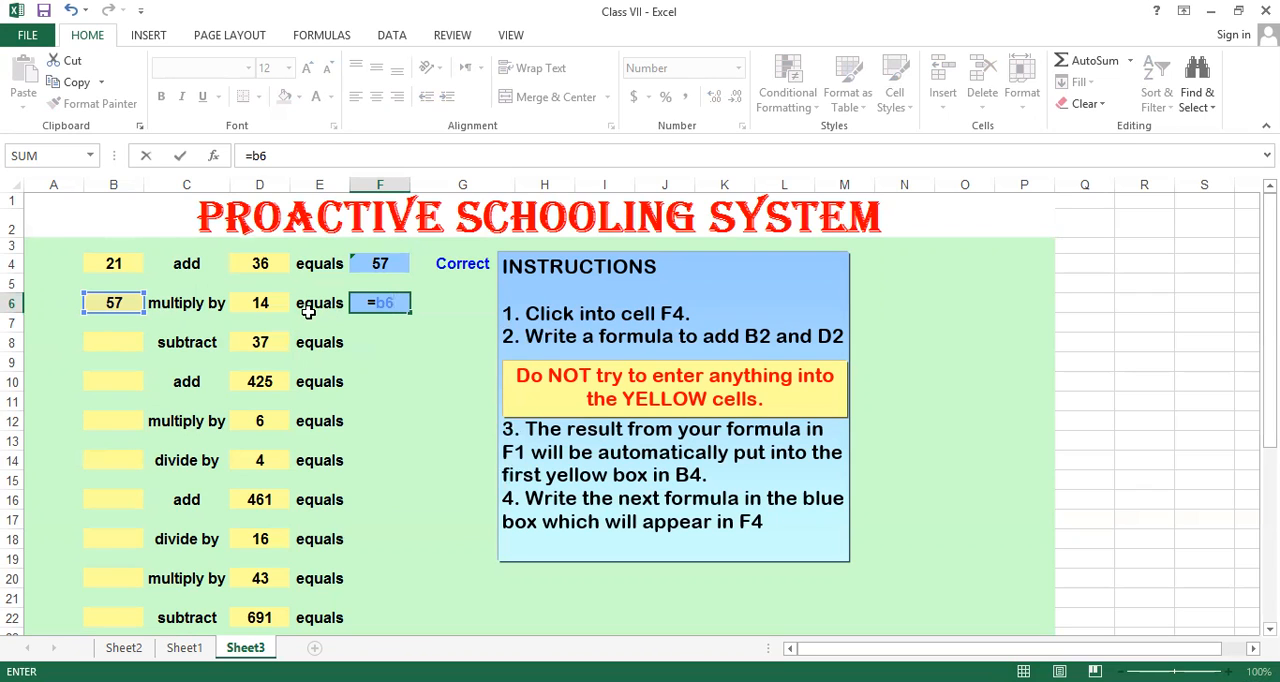
text(*d6)
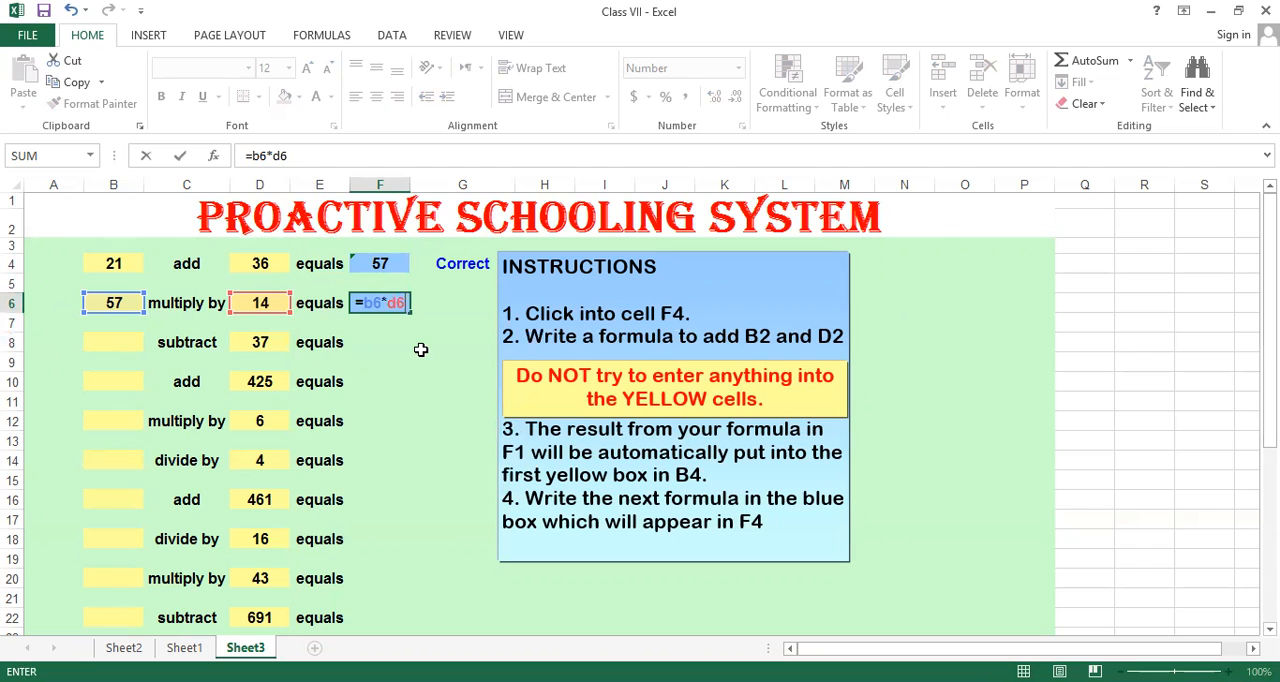
key(Return)
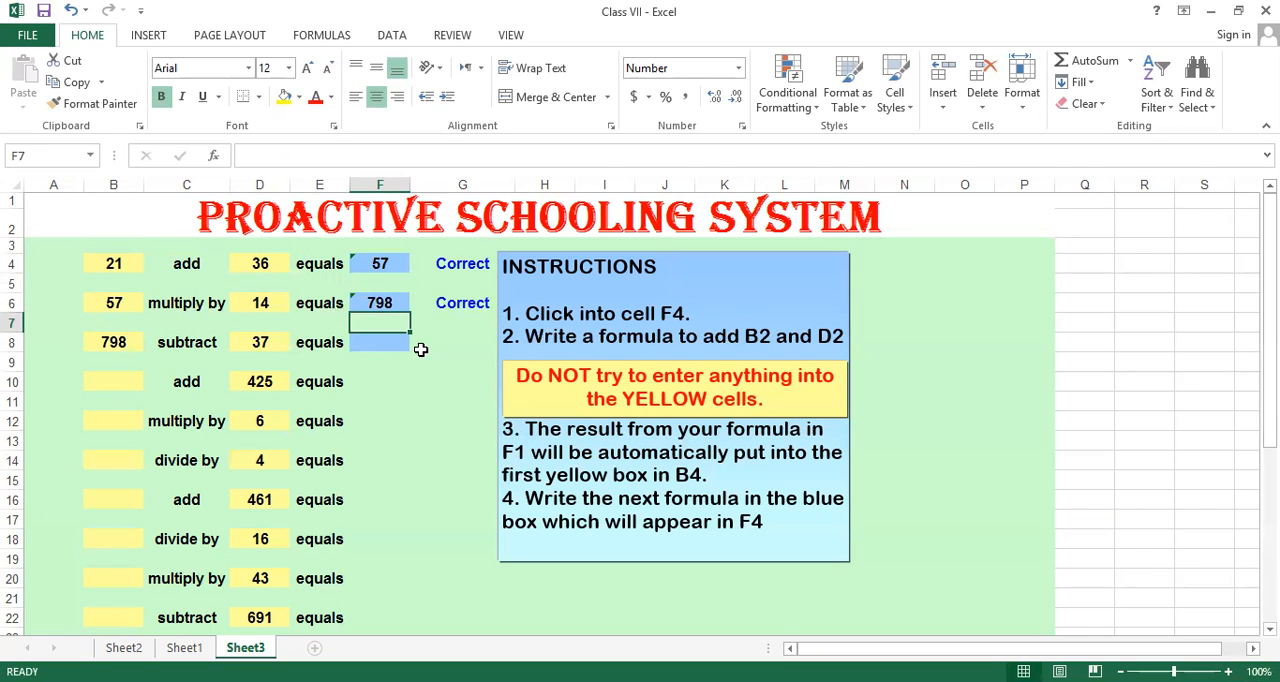
click(446, 304)
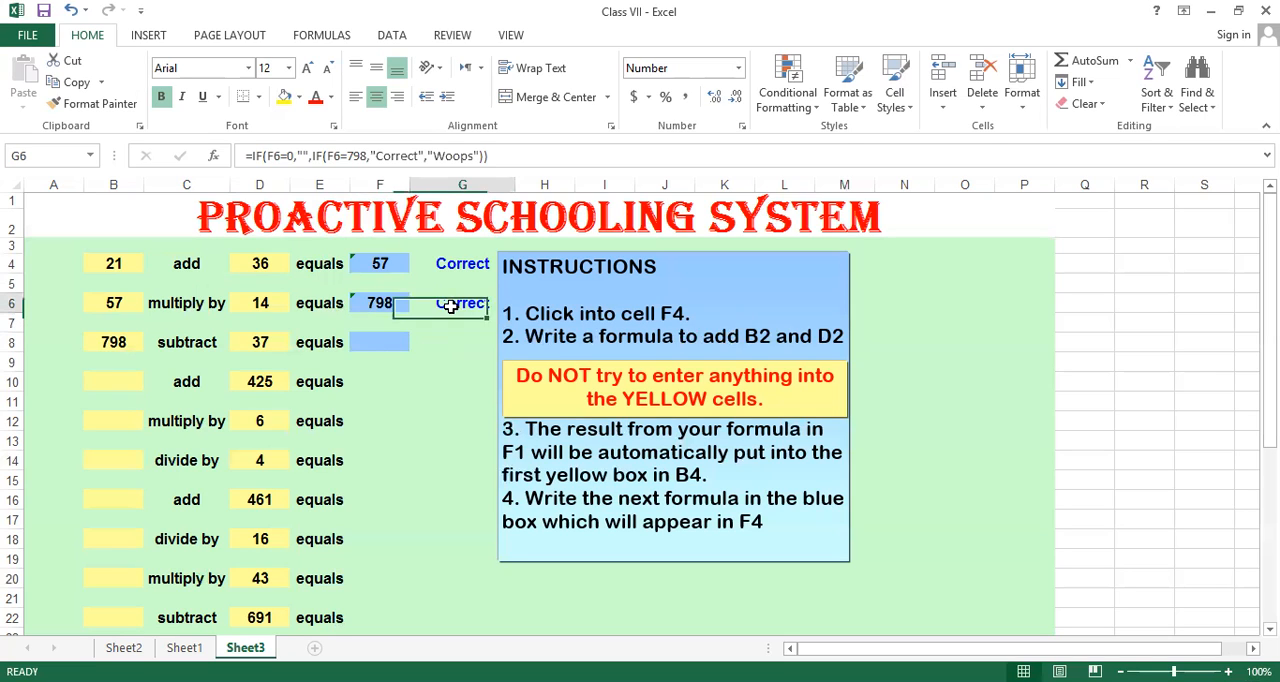
click(392, 302)
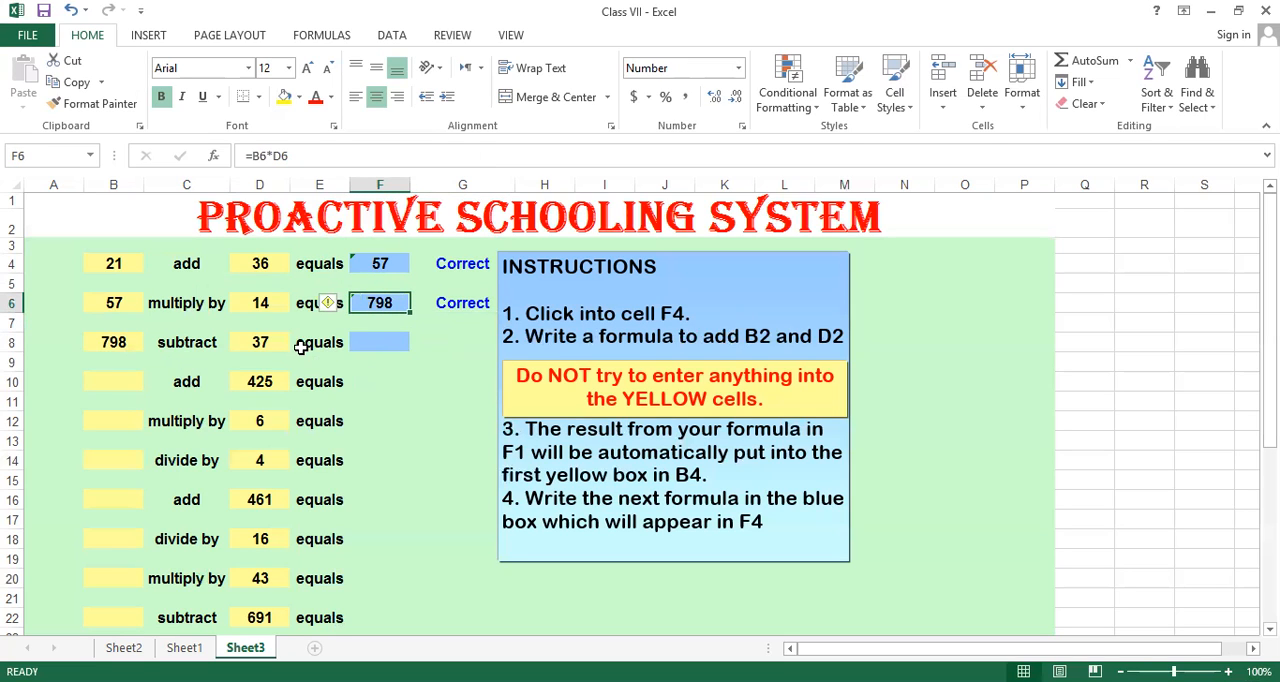
Enter the formula =B8-D8 in cell F8 to subtract the row's second number from its first.
click(380, 340)
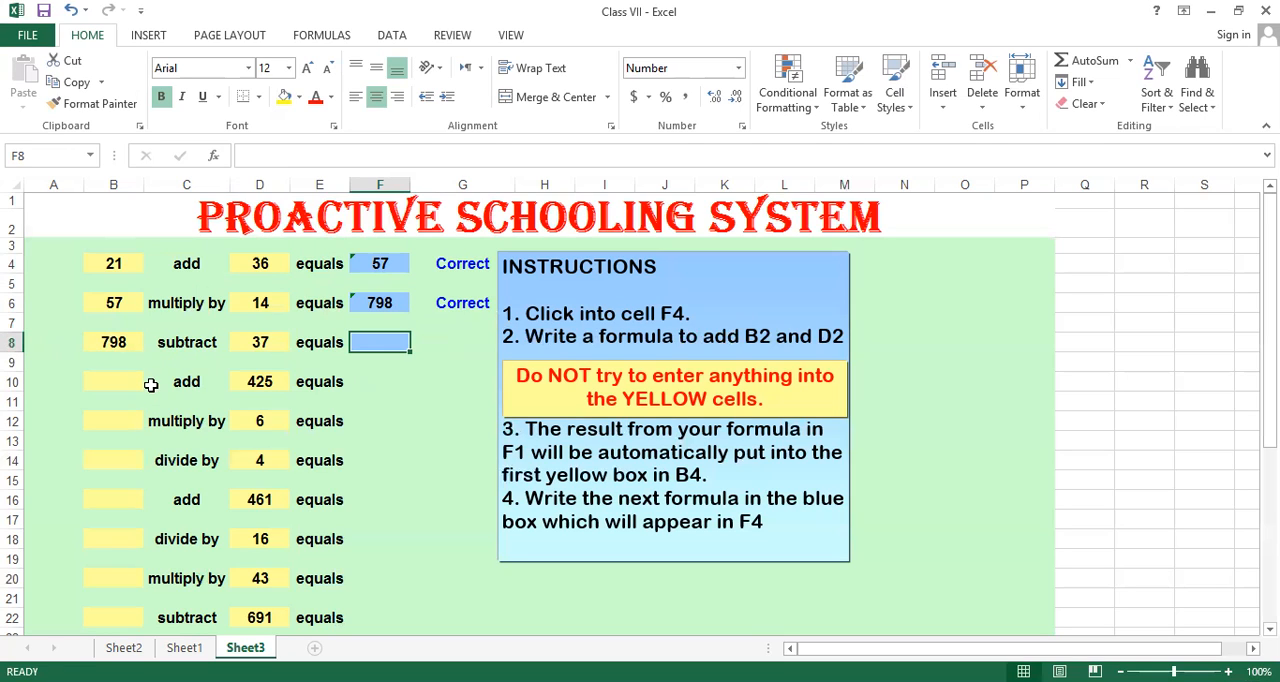
text(b8)
key(BackSpace)
key(BackSpace)
text(=)
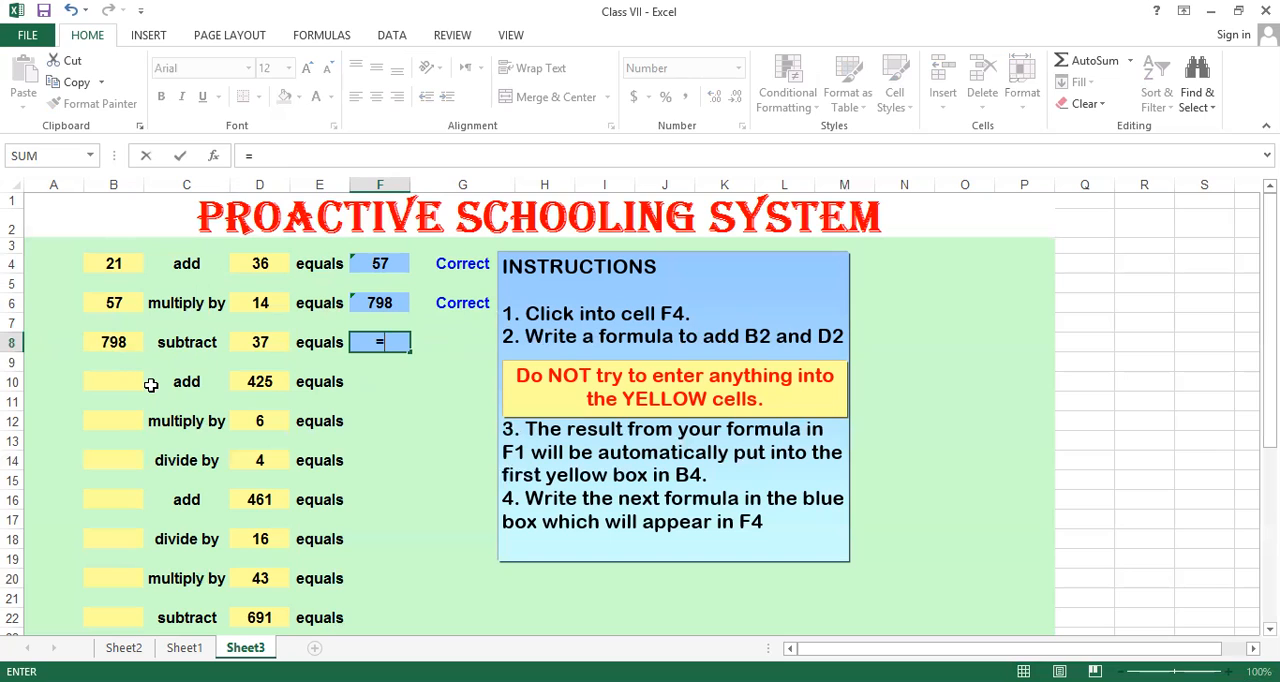
text(b8)
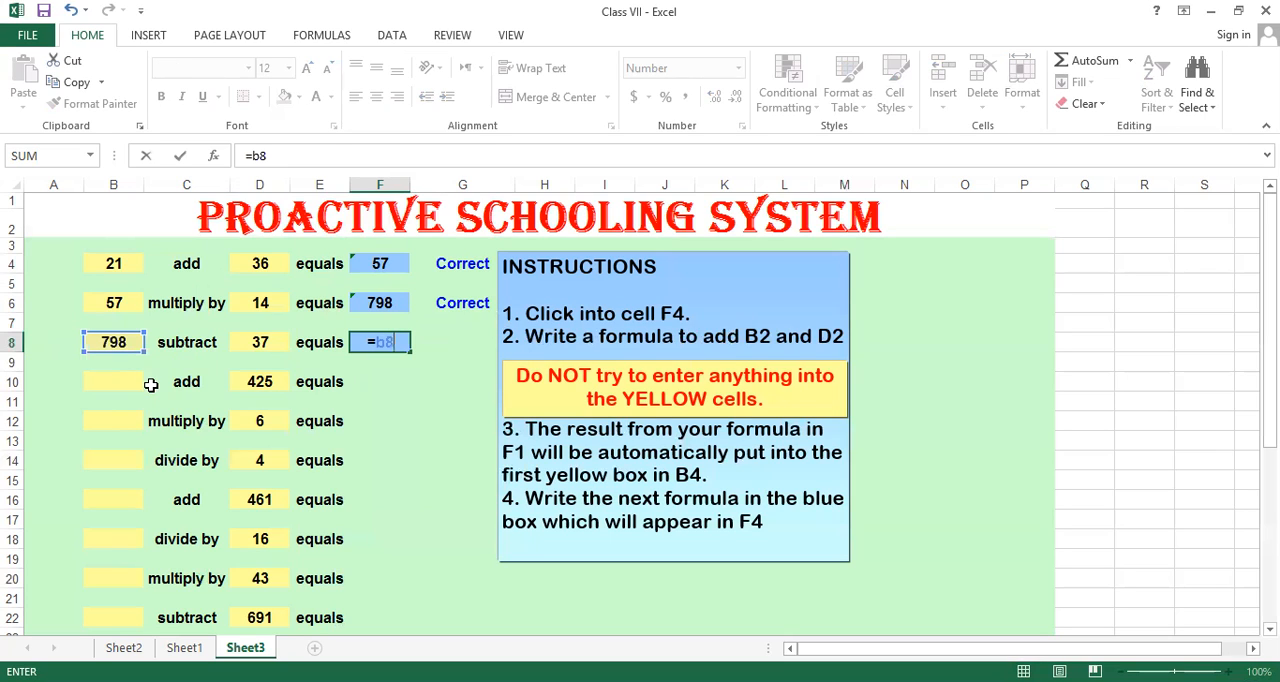
text(-)
text(d8)
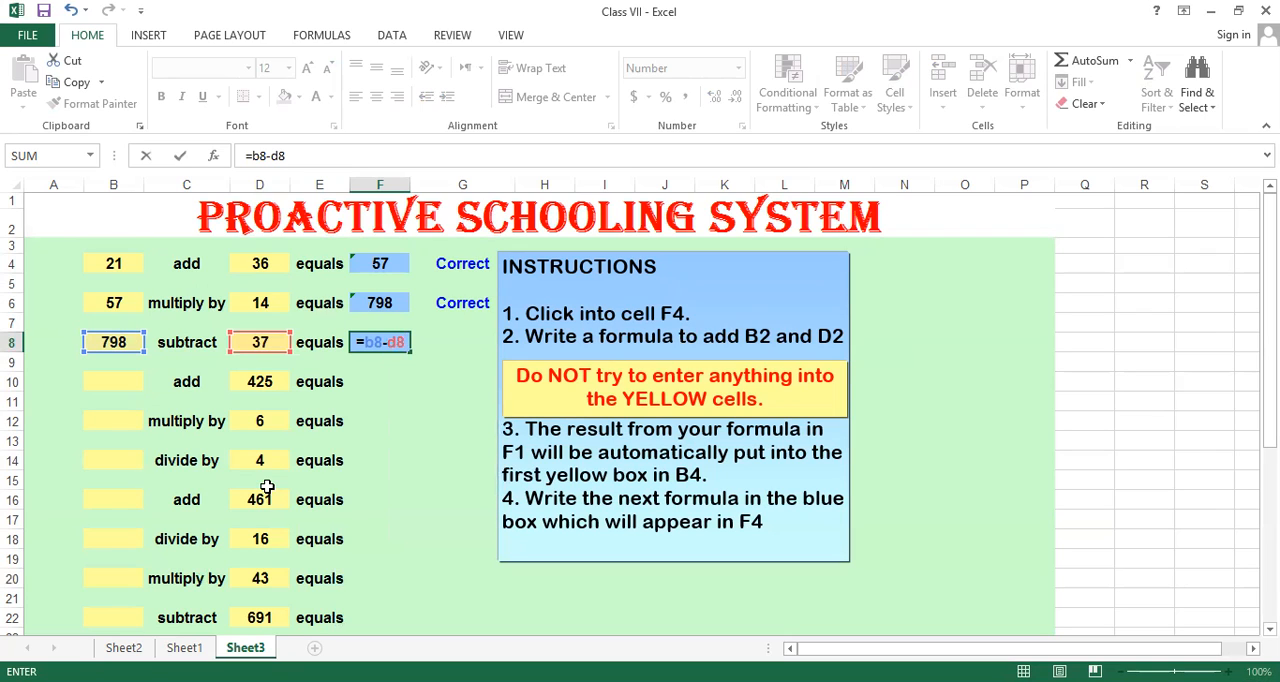
key(Return)
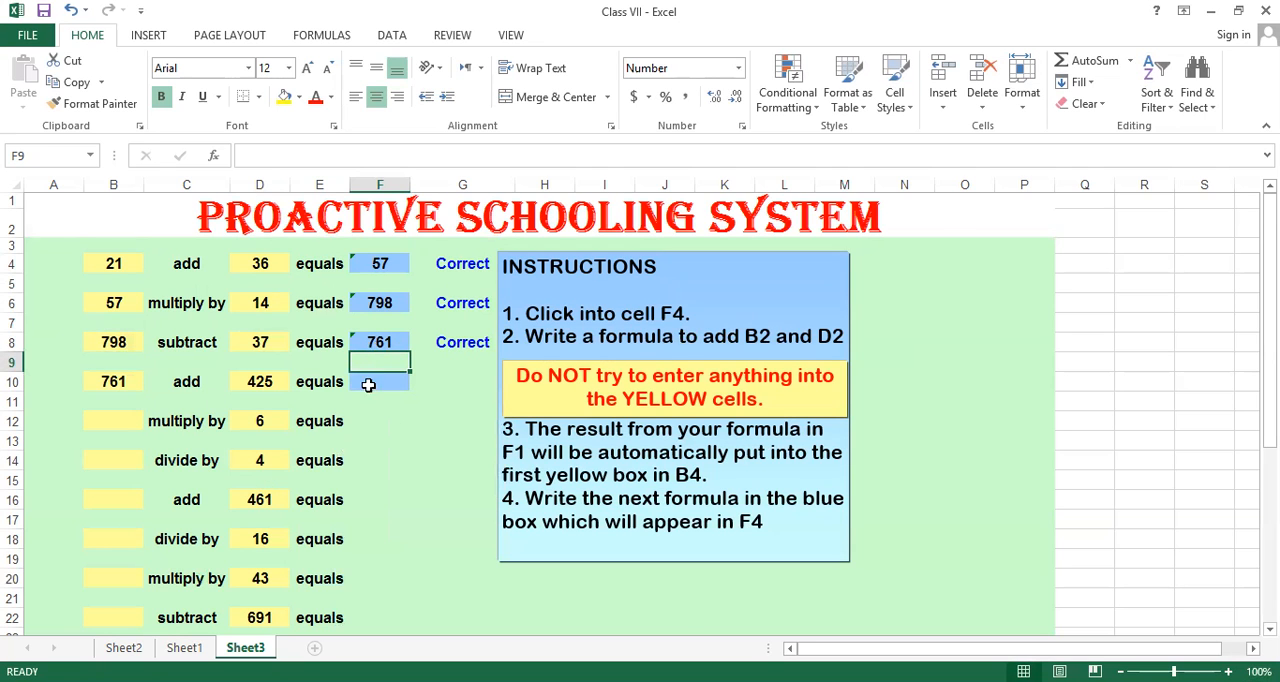
scroll(363, 411, down, 3)
scroll(363, 411, up, 3)
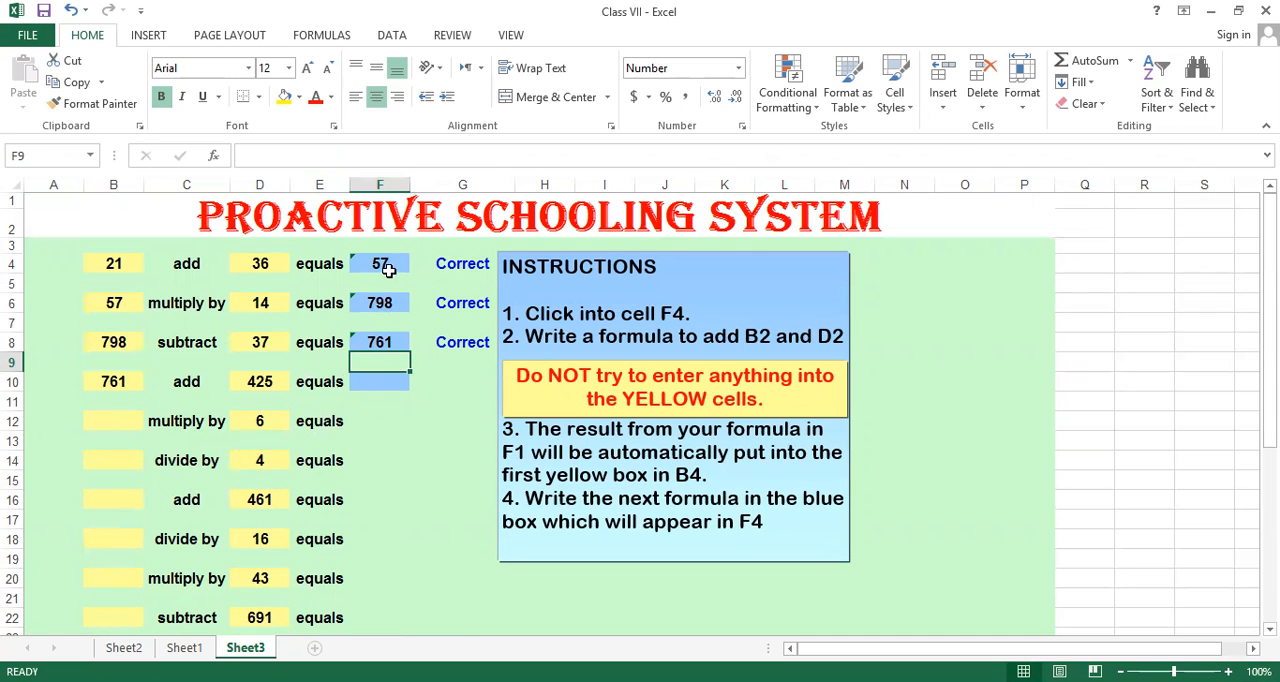
scroll(316, 550, down, 4)
scroll(316, 550, up, 4)
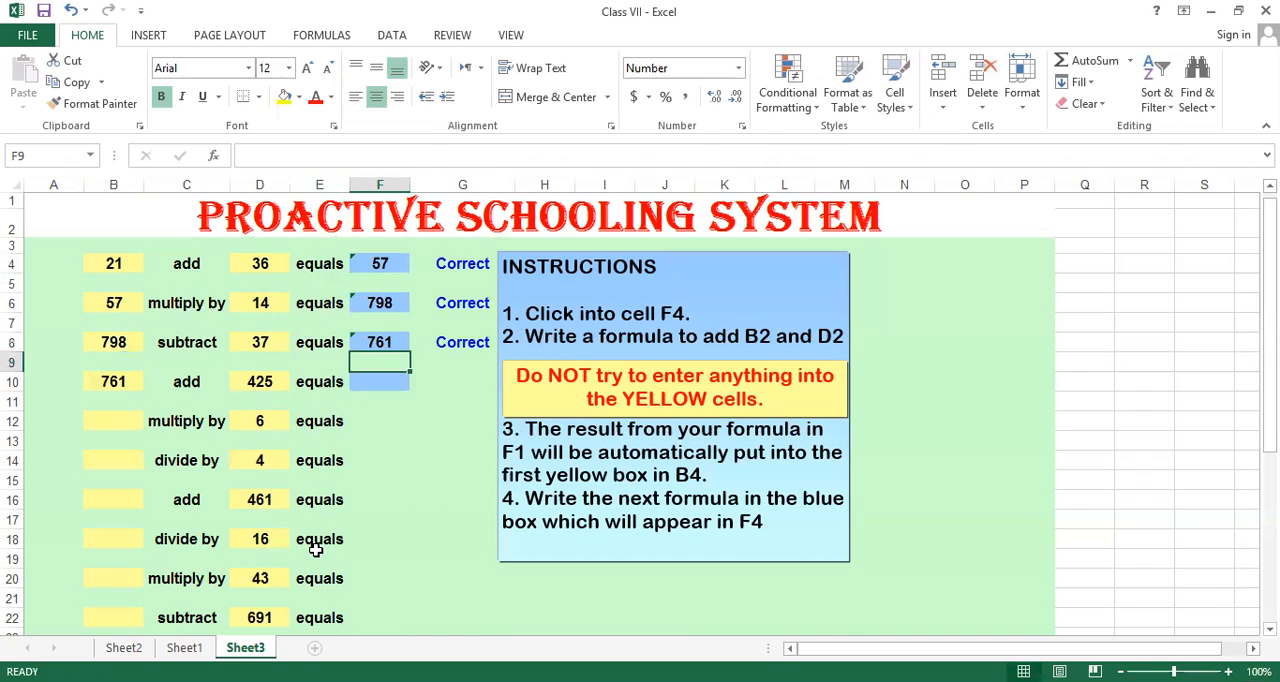